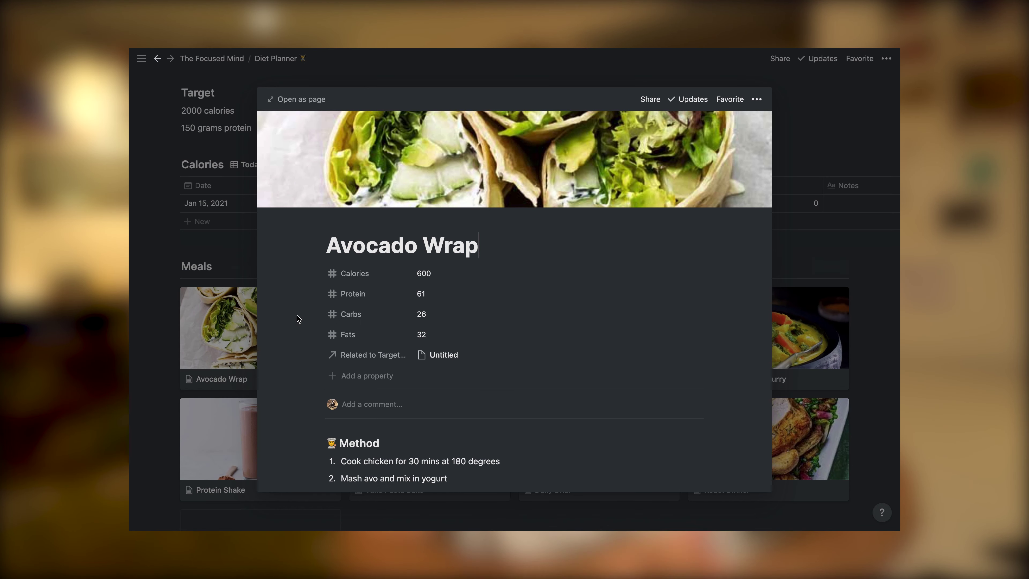
- Close the Avocado Wrap peek to return to the Weight Loss page
scroll(476, 295, "down", 2)
scroll(476, 295, "down", 4)
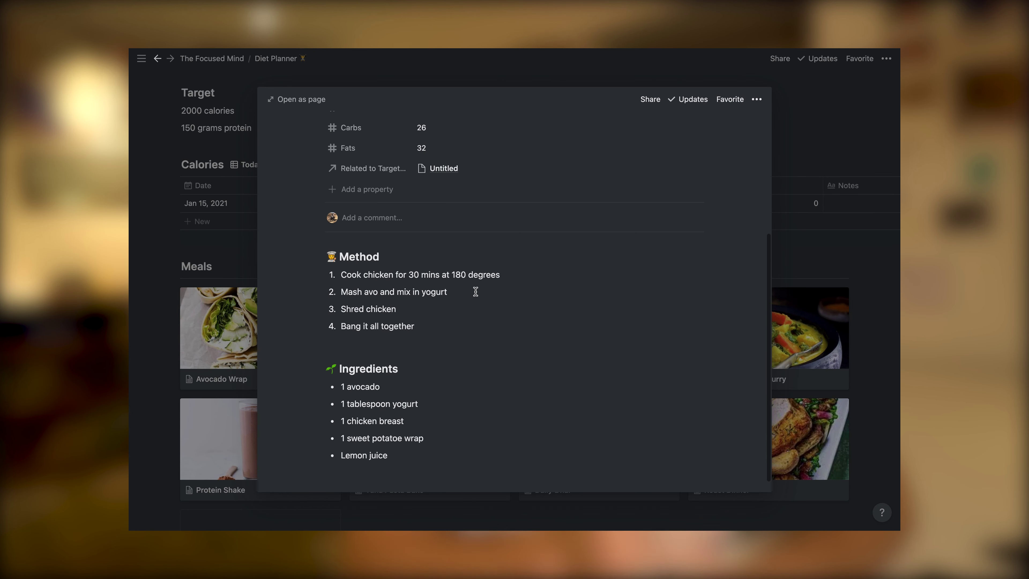
scroll(476, 301, "up", 5)
left_click(191, 240)
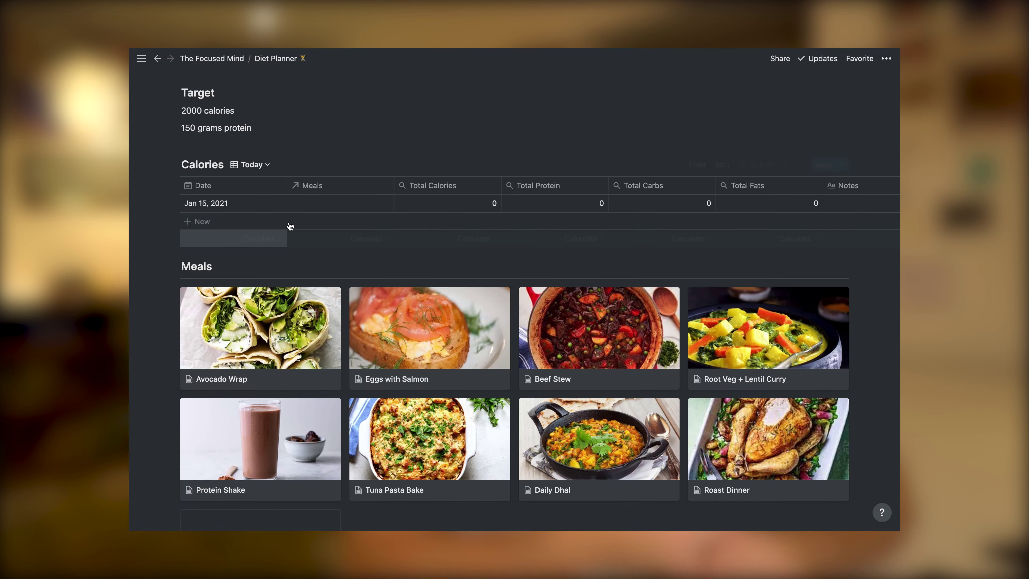
- Link Protein Shake, Daily Dhal, Beef Stew and Eggs with Salmon to the Jan 15, 2021 entry
left_click(333, 200)
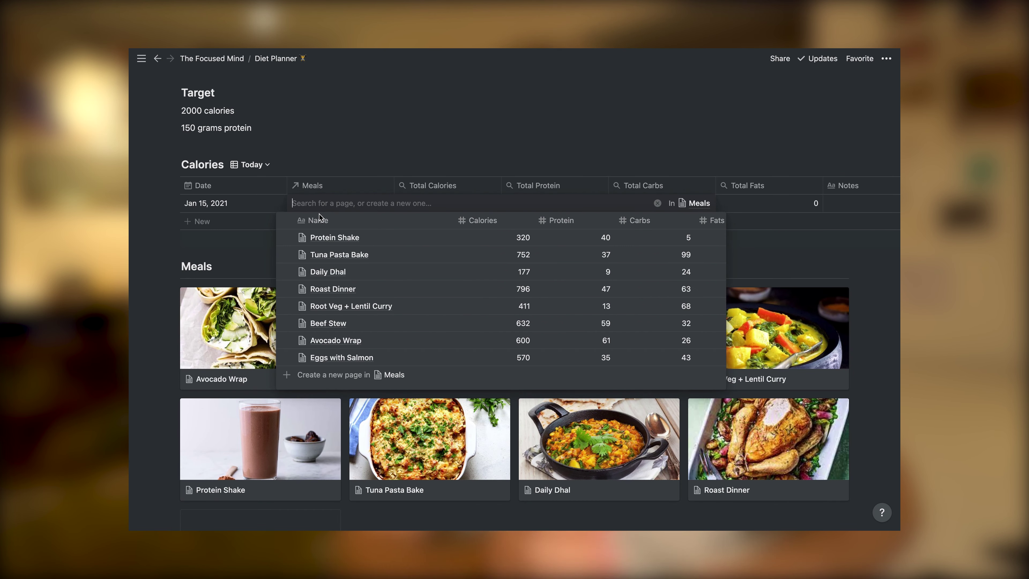
left_click(287, 237)
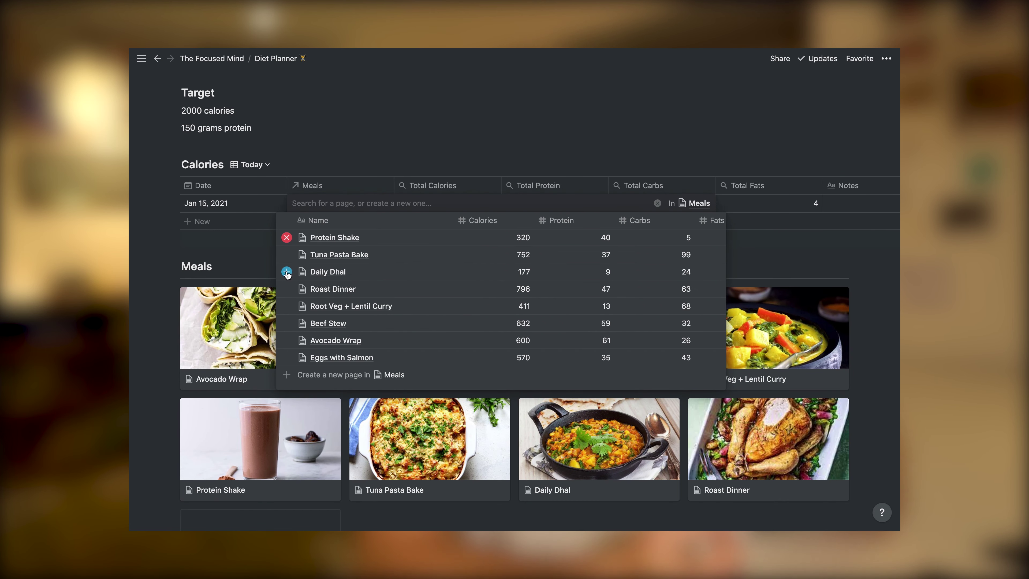
left_click(287, 272)
left_click(287, 323)
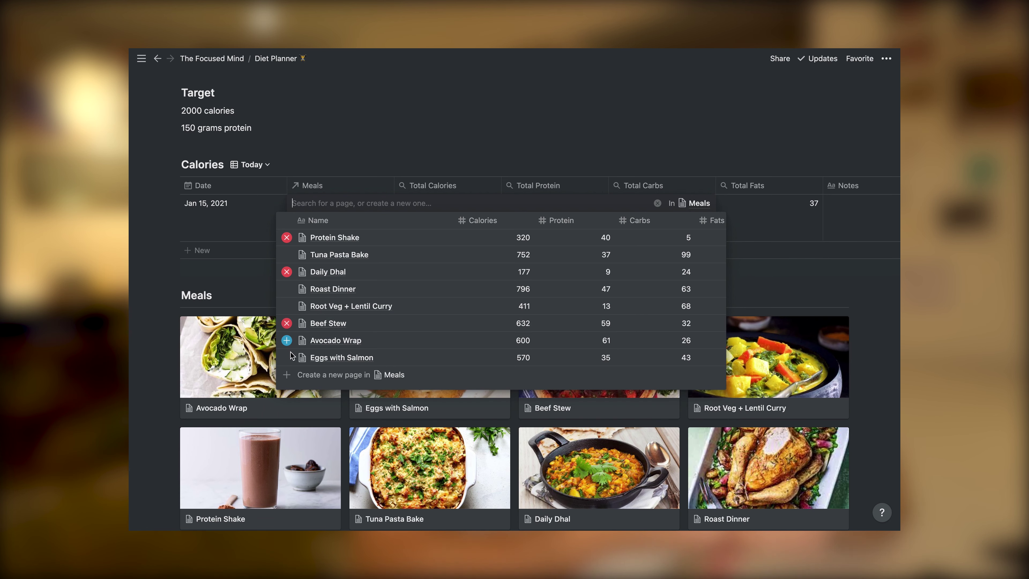
left_click(286, 357)
left_click(793, 292)
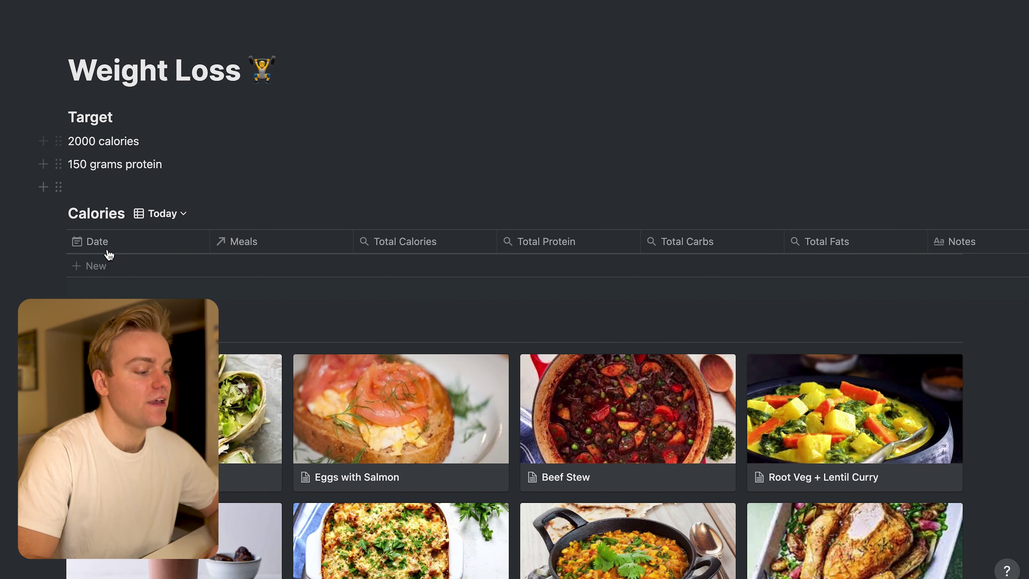
- Open the Avocado Wrap card from the Meals gallery to see its 600 calories and macros
scroll(183, 385, "down", 1)
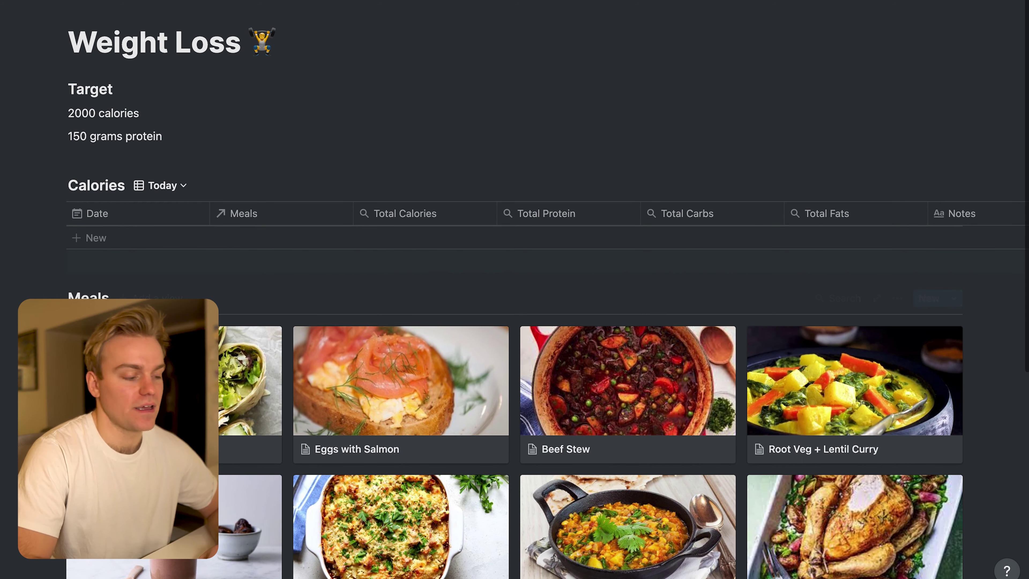
scroll(182, 385, "up", 1)
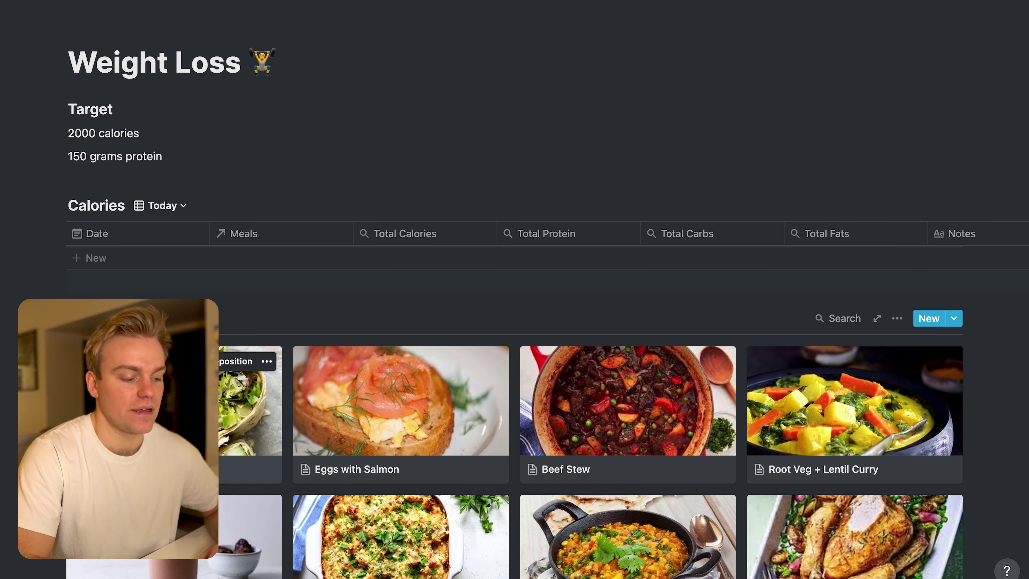
scroll(547, 289, "down", 1)
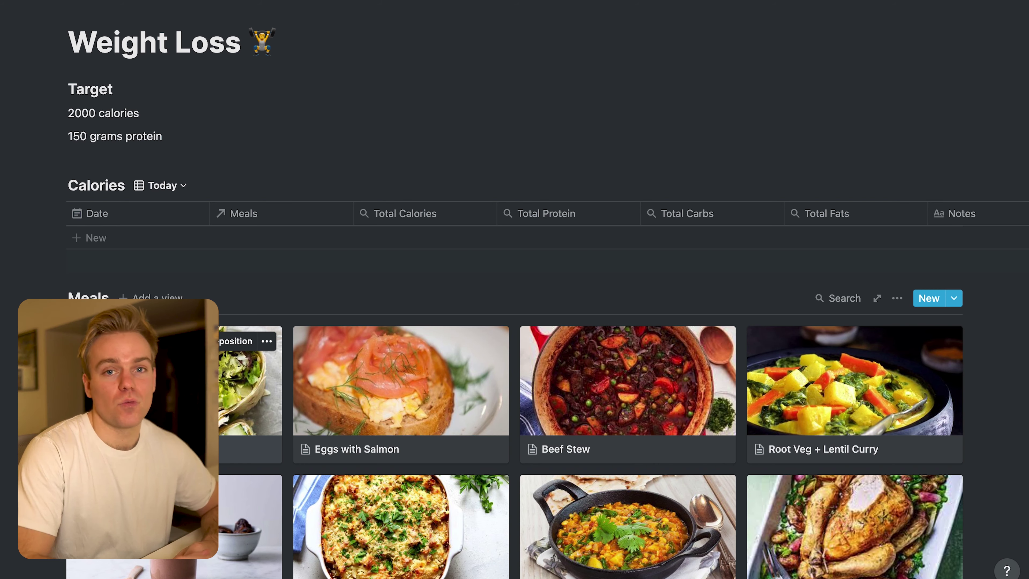
scroll(243, 386, "down", 1)
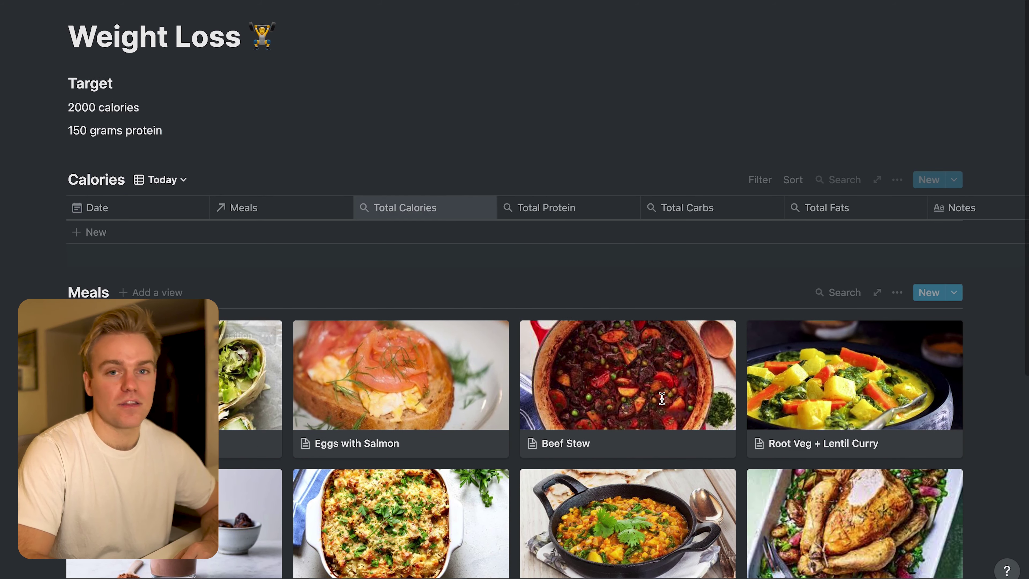
left_click(239, 363)
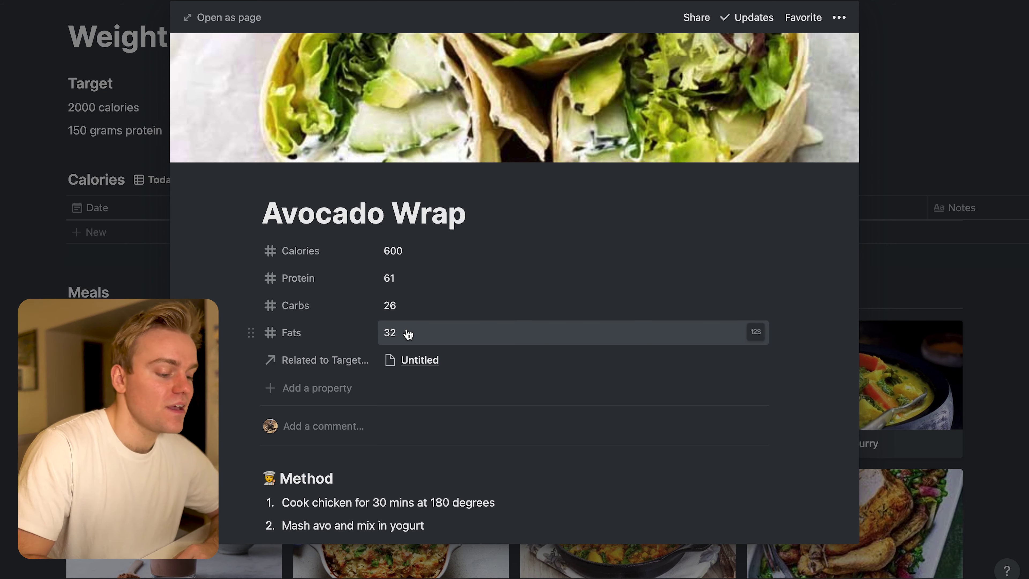
- Read through the Avocado Wrap recipe, then close its peek
scroll(408, 333, "down", 4)
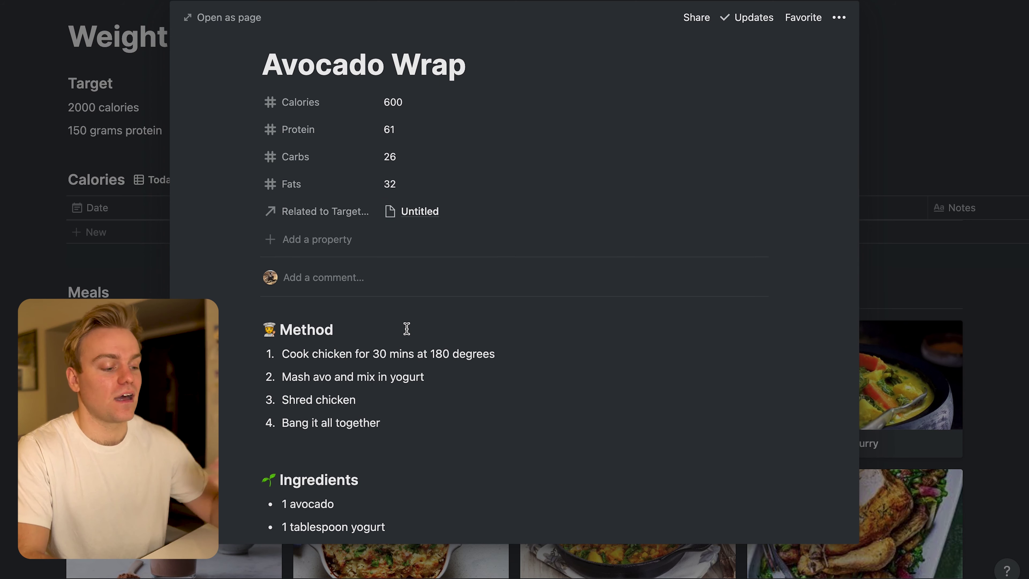
scroll(407, 329, "down", 2)
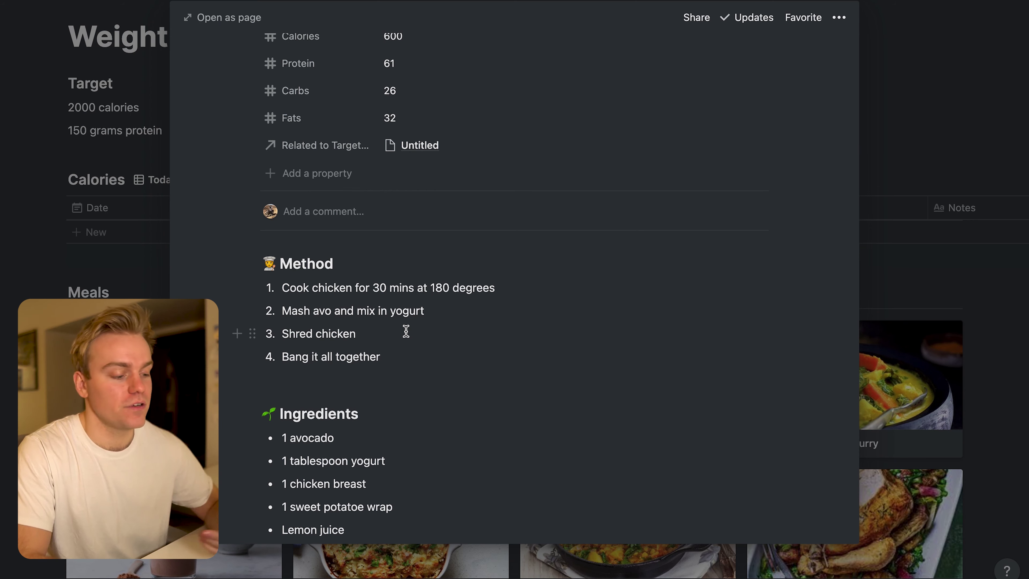
scroll(405, 332, "down", 2)
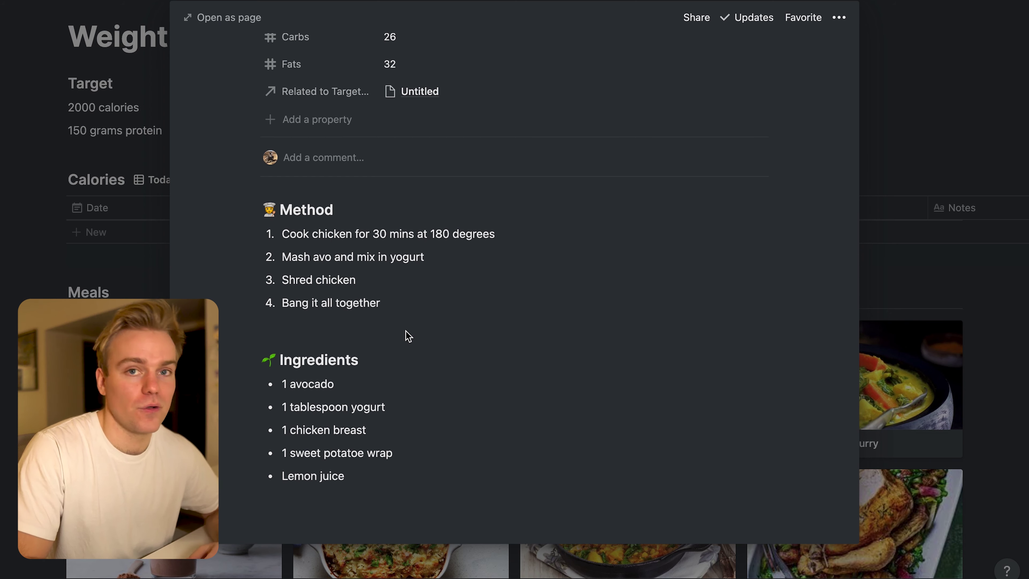
scroll(408, 336, "up", 2)
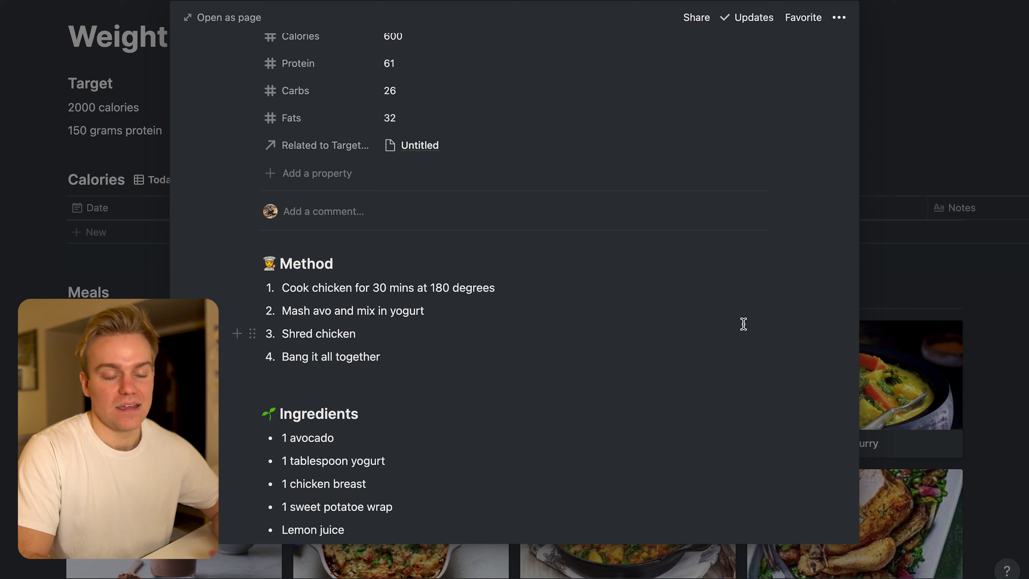
left_click(953, 333)
- Review the Root Veg + Lentil Curry method, then close it to return to the Meals gallery
left_click(849, 364)
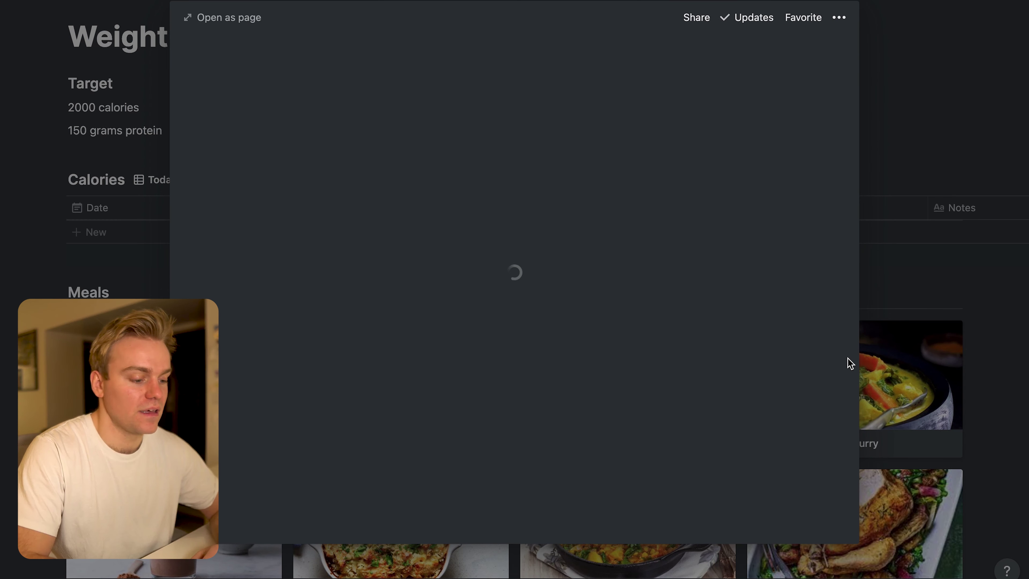
scroll(541, 342, "down", 5)
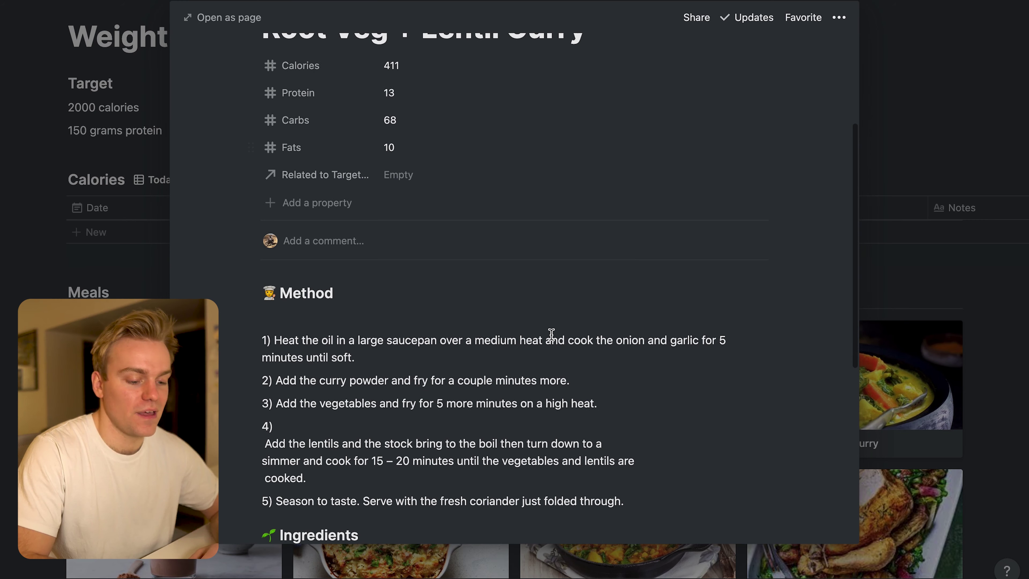
left_click(903, 361)
scroll(548, 289, "down", 2)
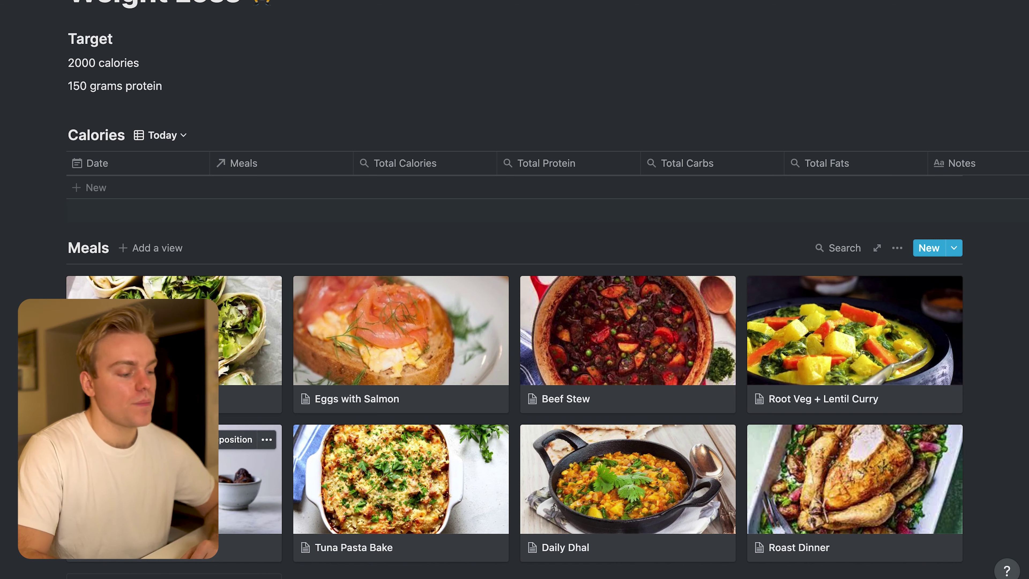
- Recheck Avocado Wrap, then add a Jan 15, 2021 row with zero totals to the Calories table
left_click(142, 345)
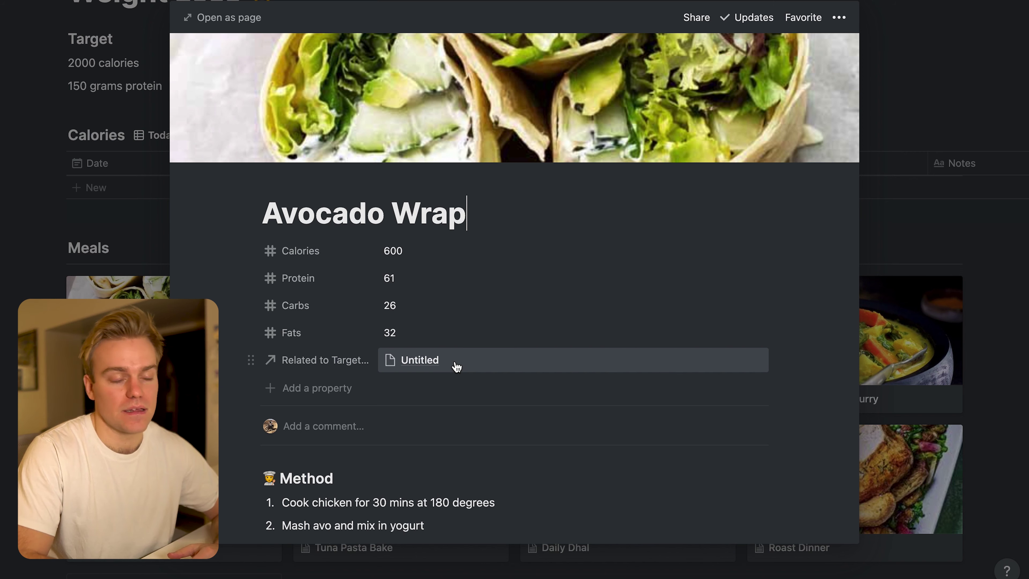
left_click(51, 222)
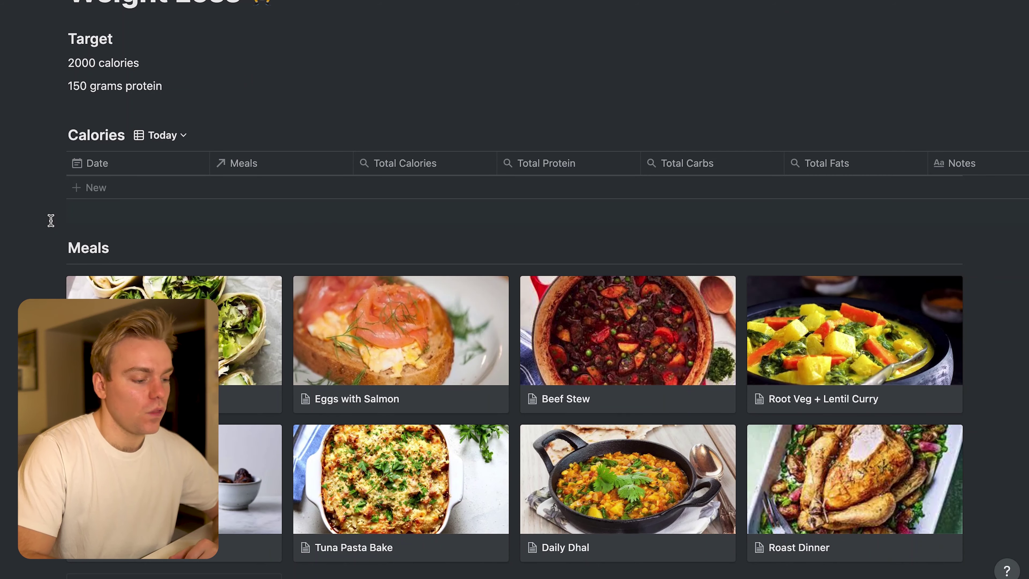
left_click(113, 187)
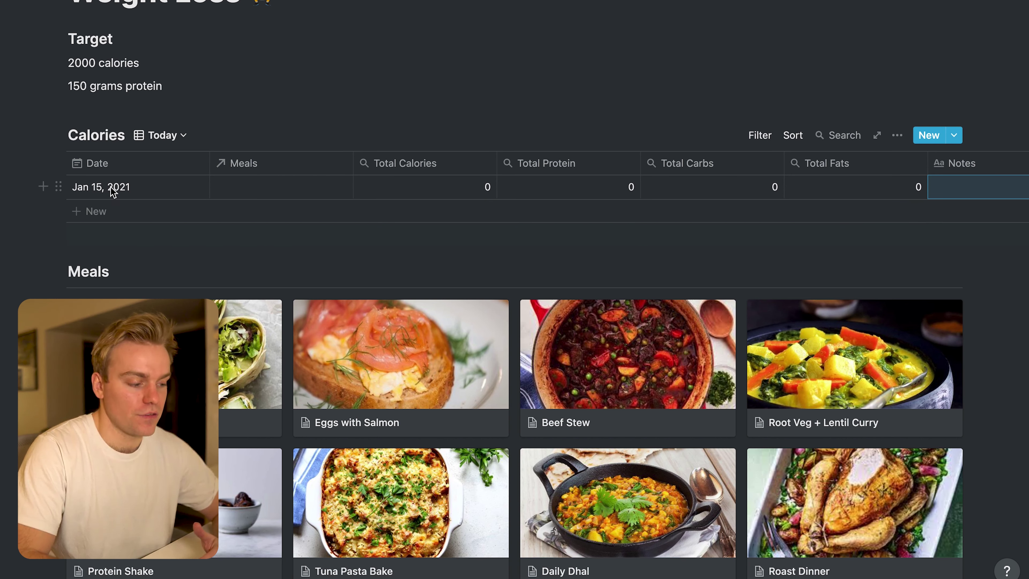
- Link Eggs with Salmon, Avocado Wrap and Tuna Pasta Bake to the Jan 15 row, reaching 1922 calories
left_click(254, 187)
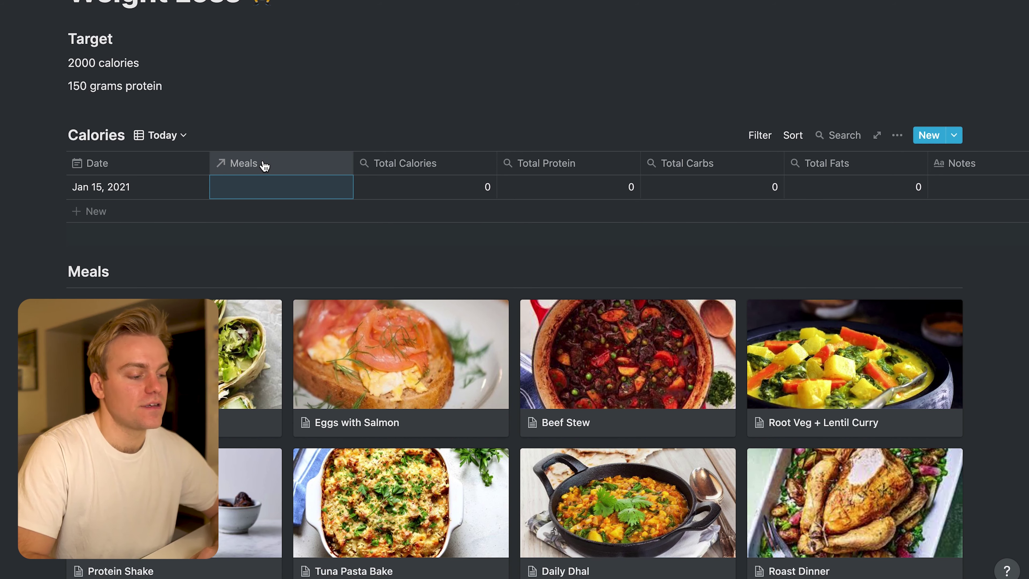
left_click(265, 164)
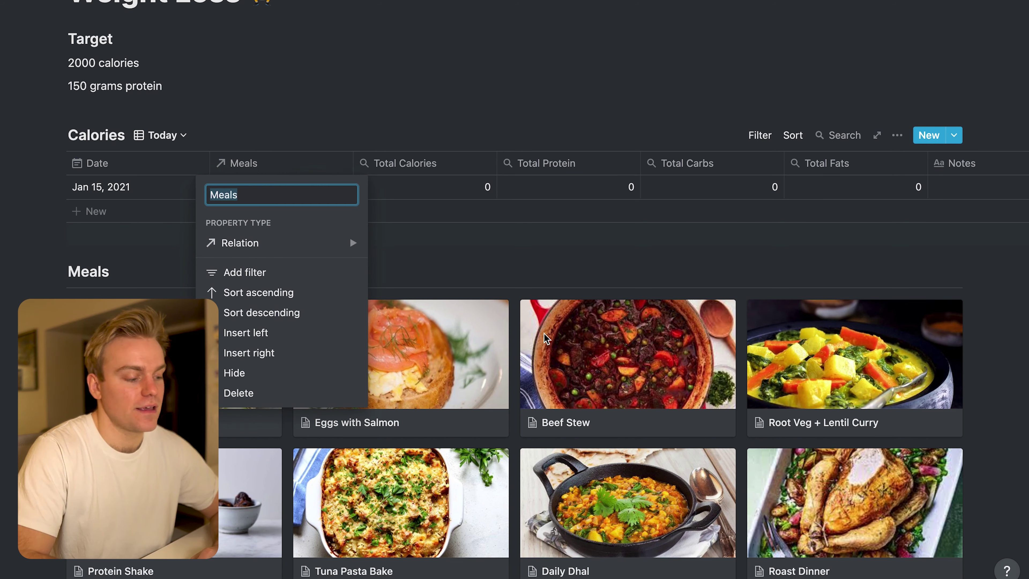
left_click(298, 116)
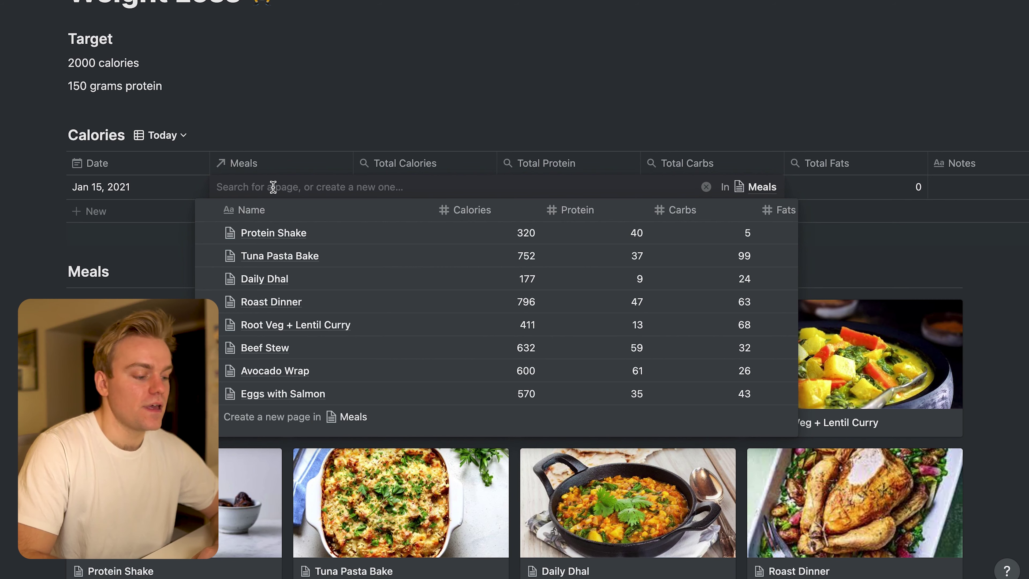
left_click(227, 371)
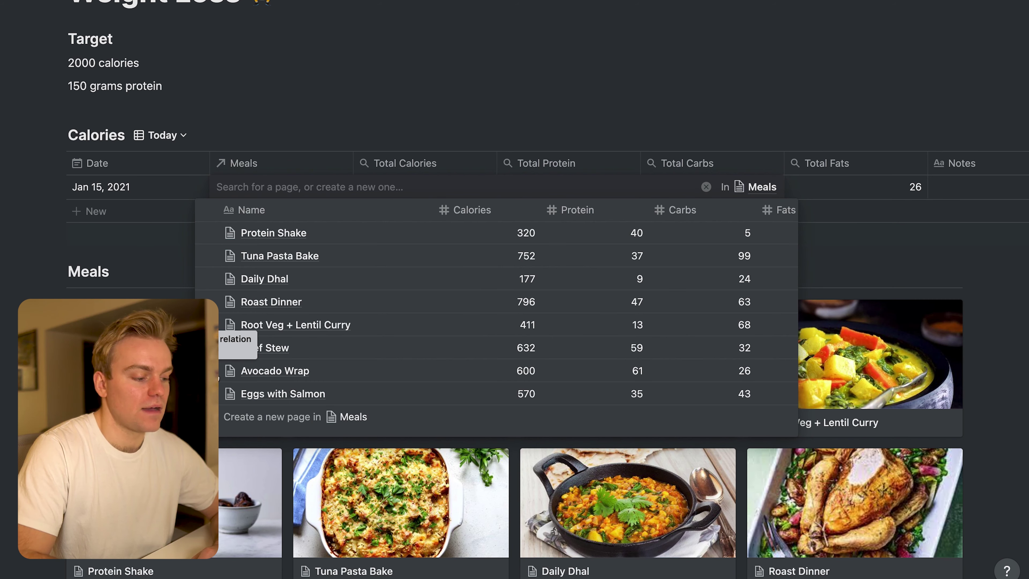
left_click(221, 347)
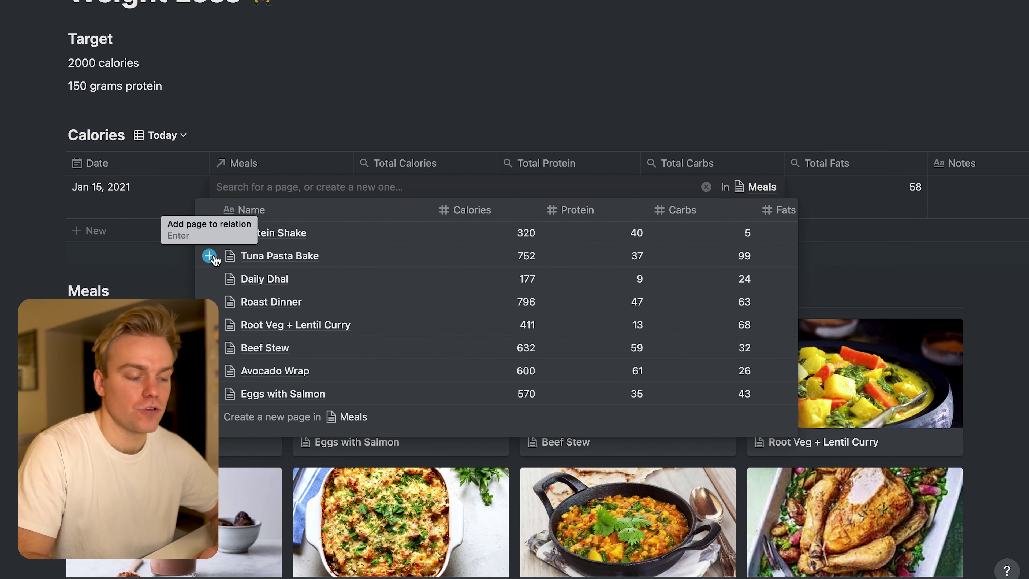
left_click(210, 256)
key("Escape")
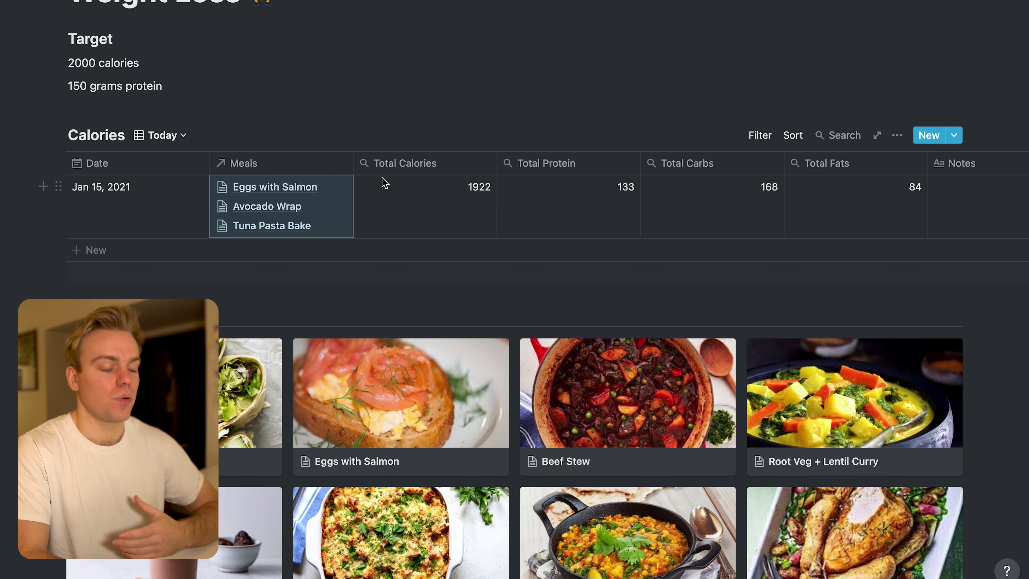
left_click(431, 167)
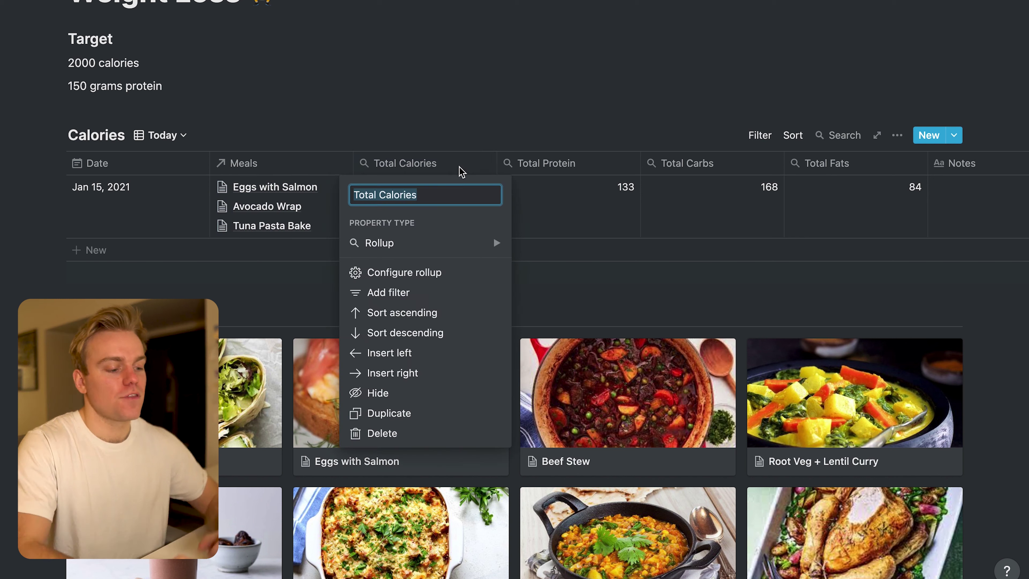
left_click(425, 272)
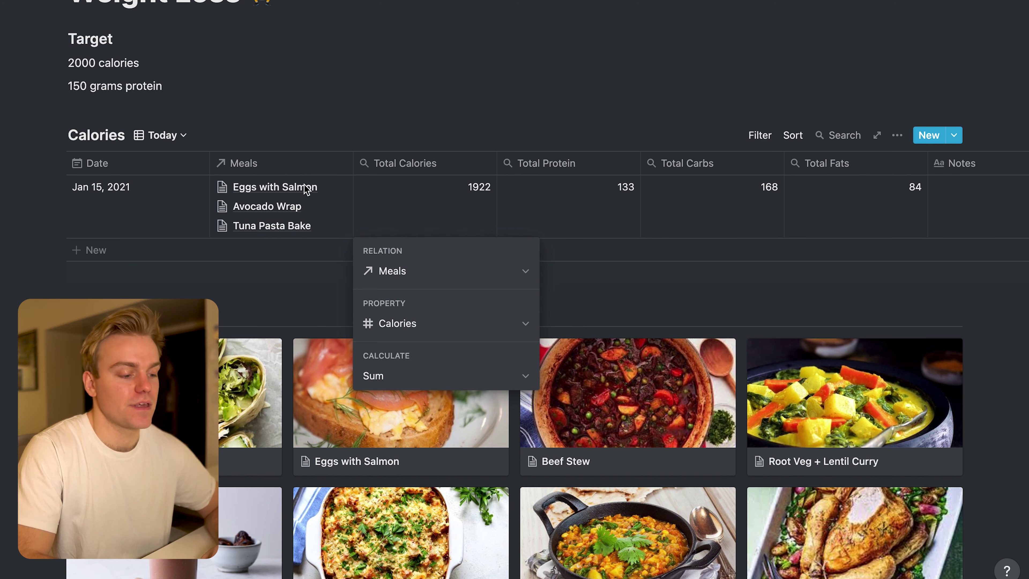
key("Escape")
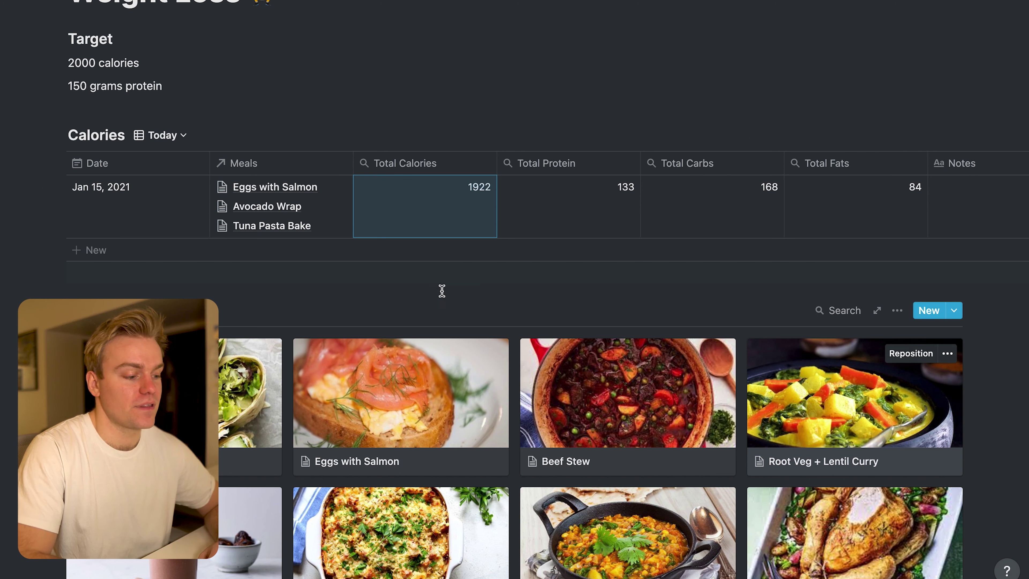
key("Escape")
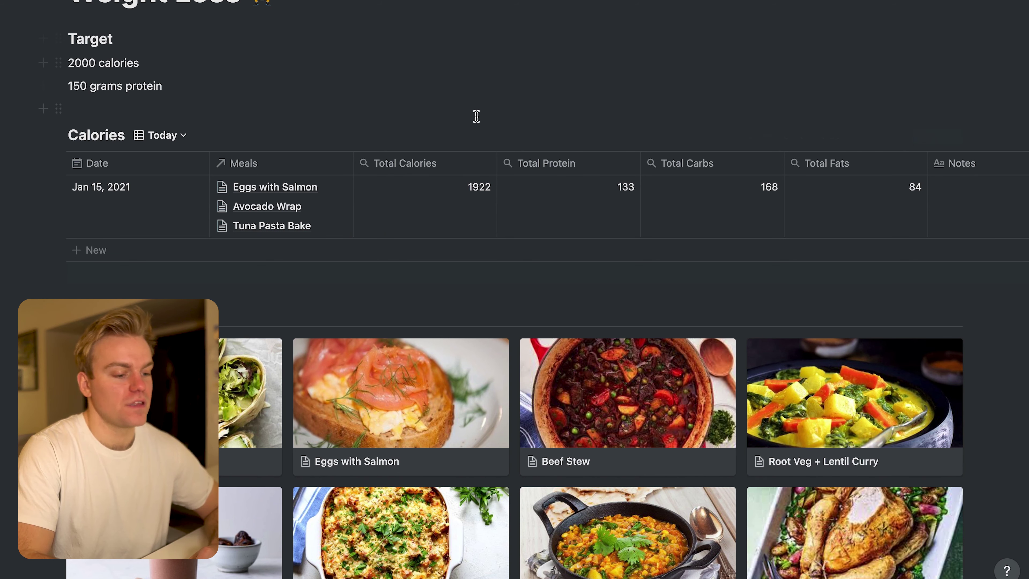
left_click(764, 138)
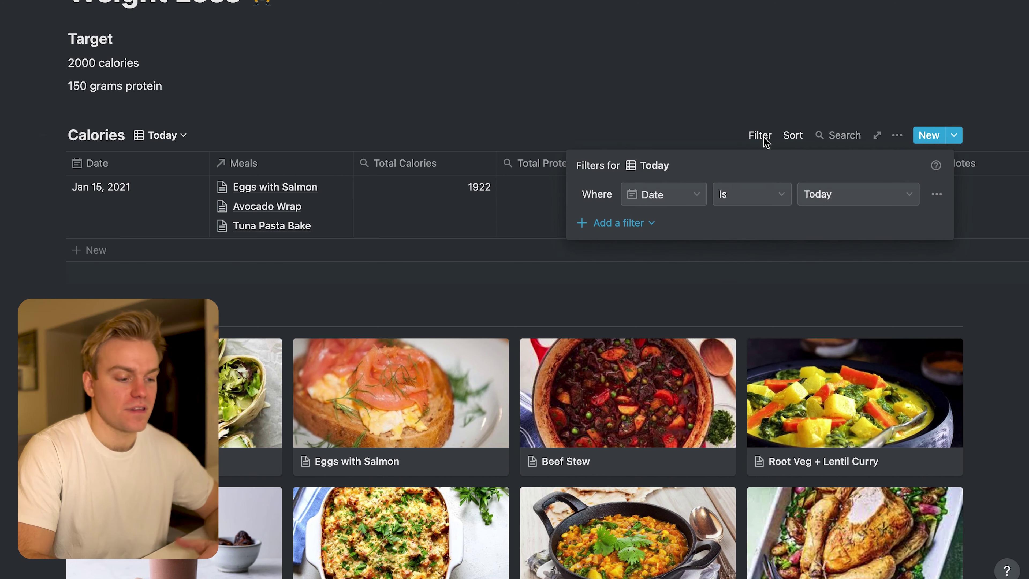
left_click(425, 127)
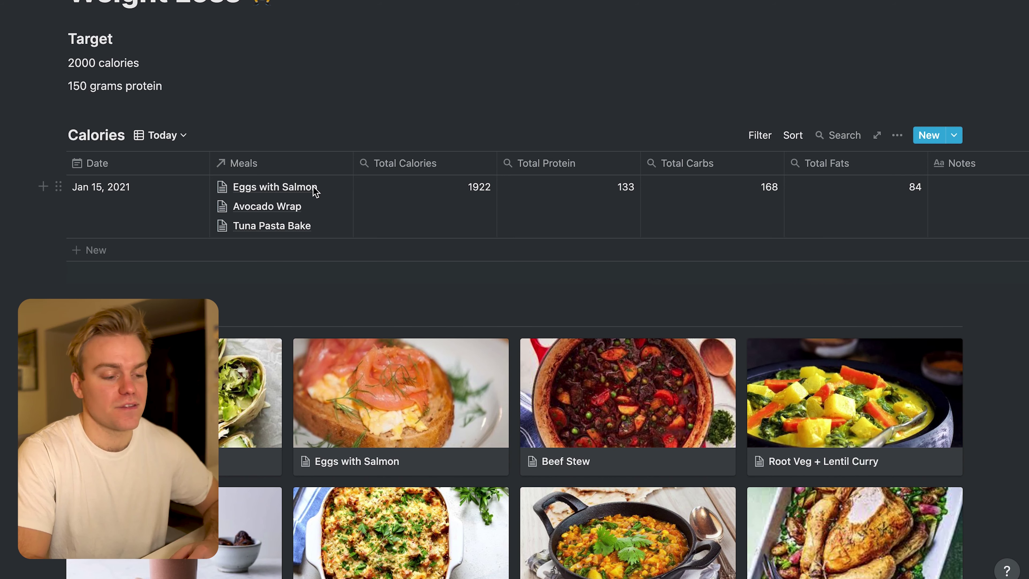
left_click(176, 137)
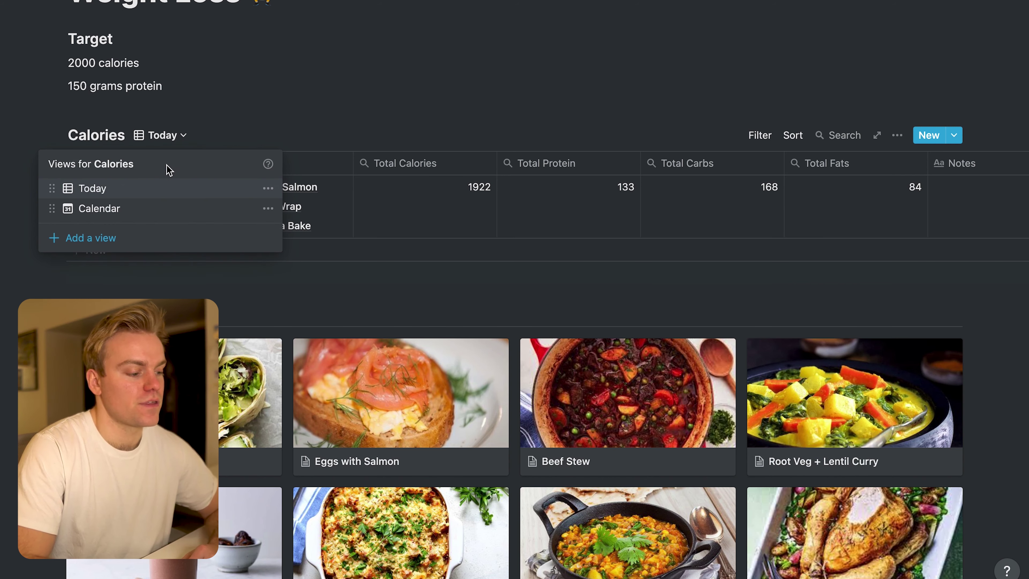
left_click(149, 211)
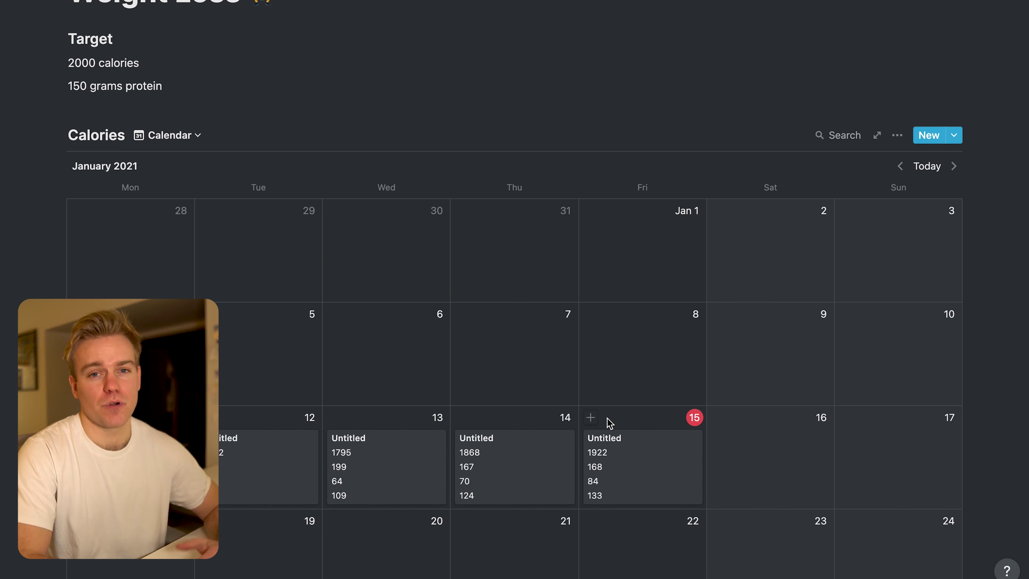
left_click(178, 135)
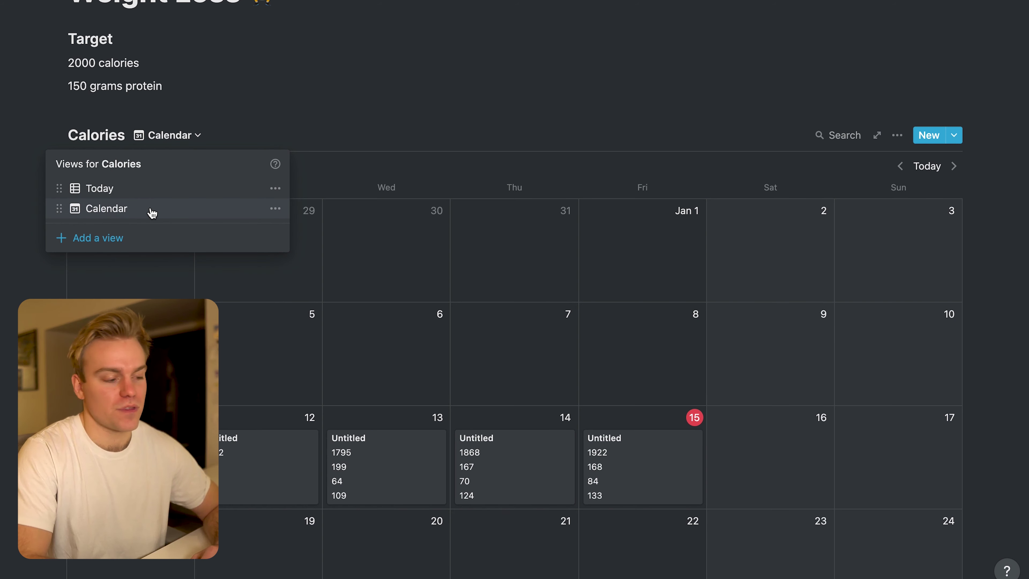
left_click(144, 192)
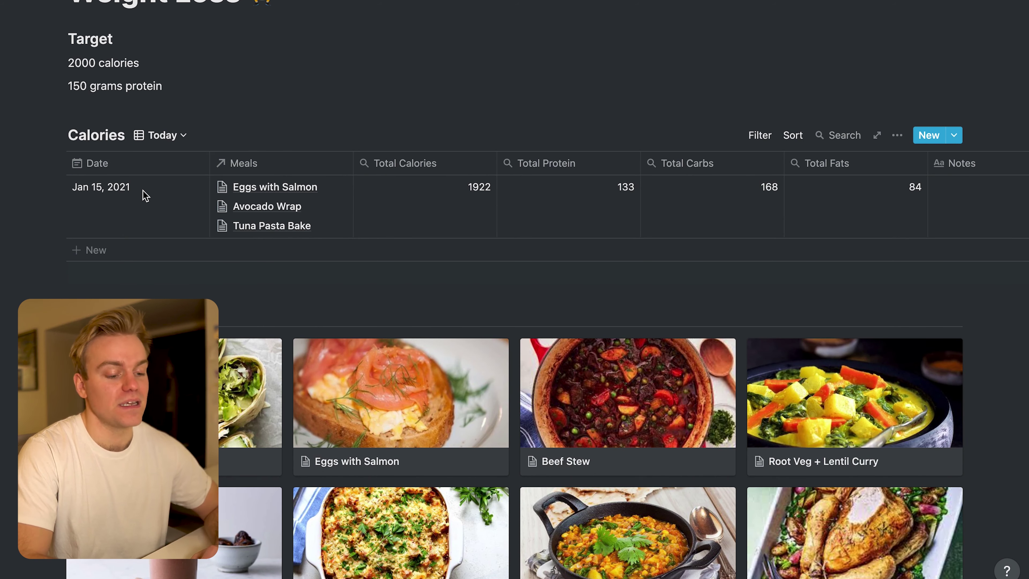
scroll(223, 294, "down", 1)
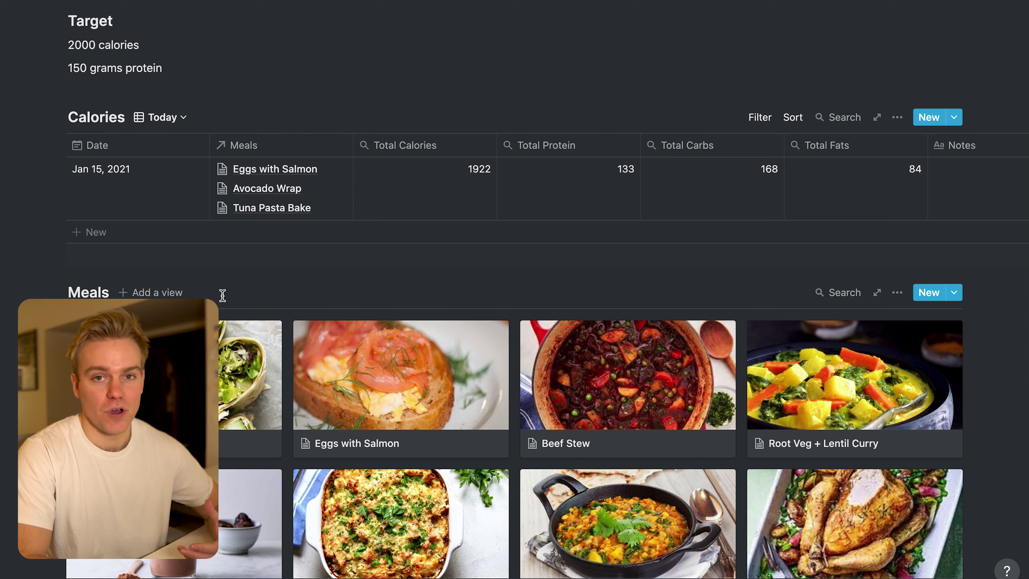